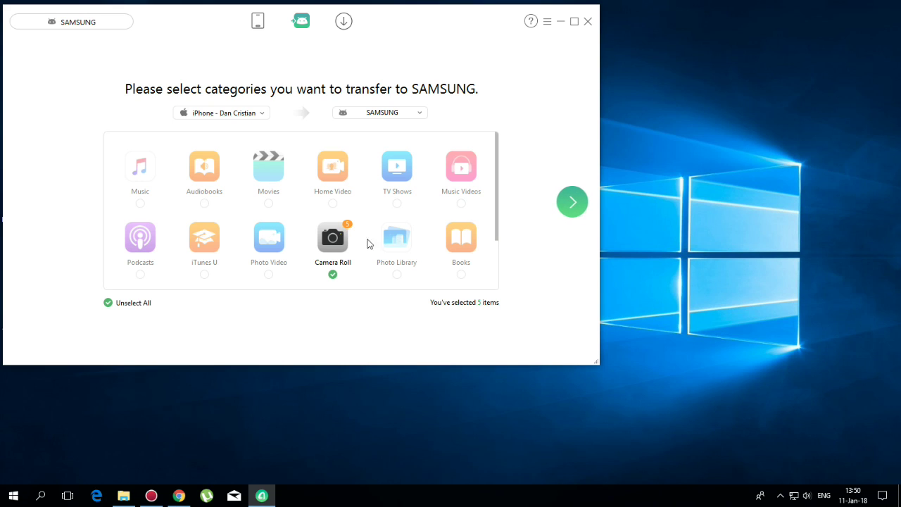
# - Transfer the 5 ticked iPhone categories, including Camera Roll, to the SAMSUNG phone
pyautogui.click(573, 202)
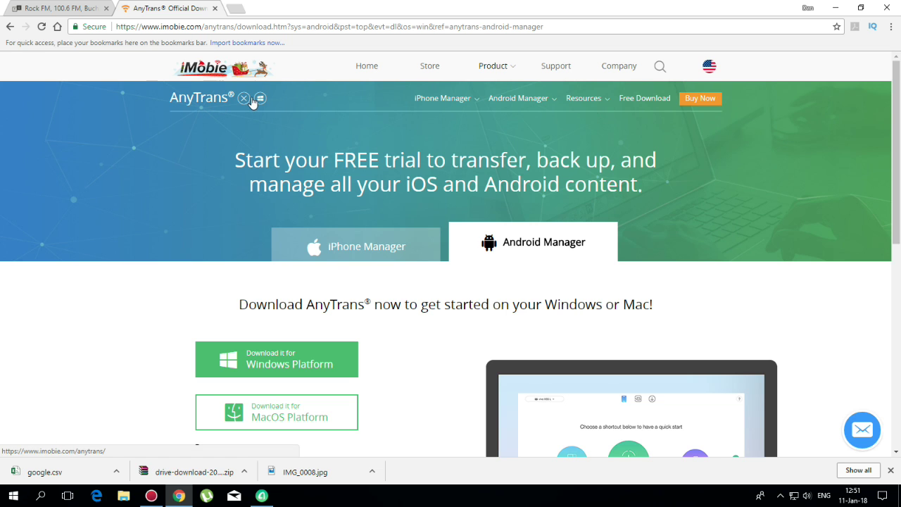
# - Scroll through the AnyTrans Android Manager download page, then minimize Chrome to reveal AnyTrans
pyautogui.scroll(-2, 252, 101)
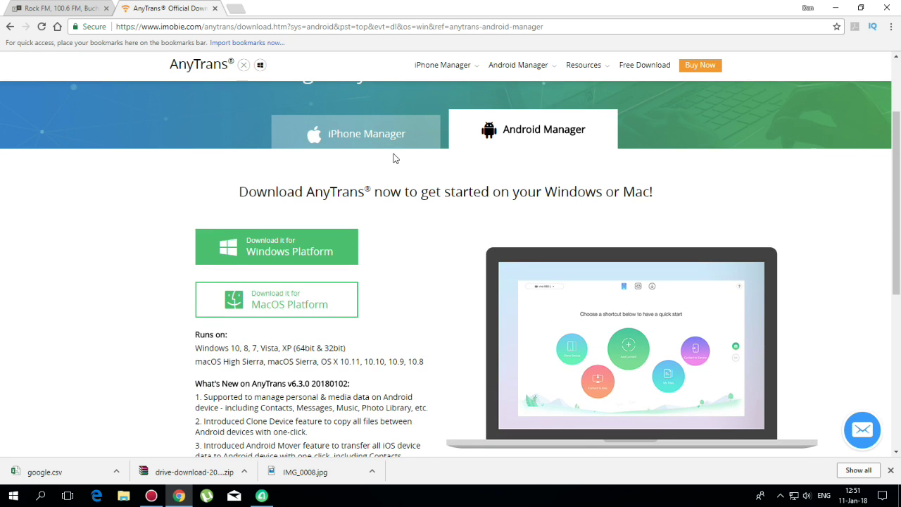
pyautogui.scroll(-1, 394, 159)
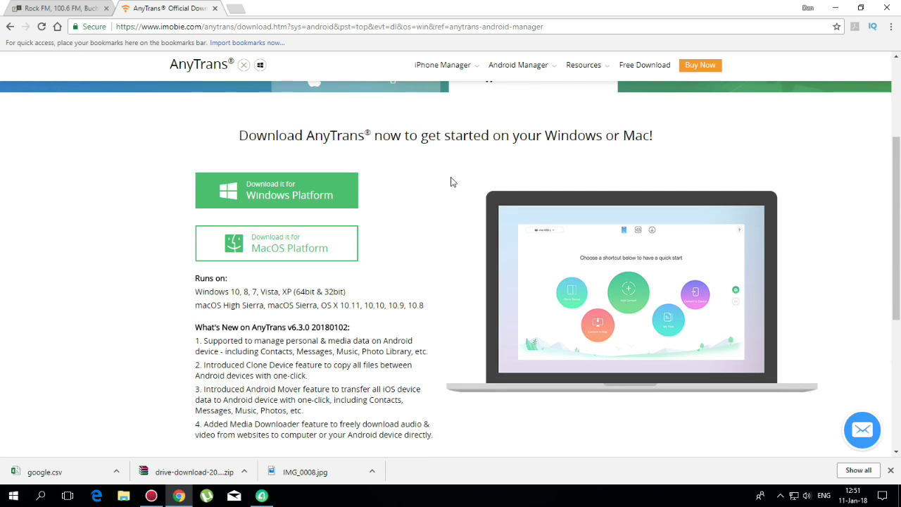
pyautogui.scroll(2, 450, 182)
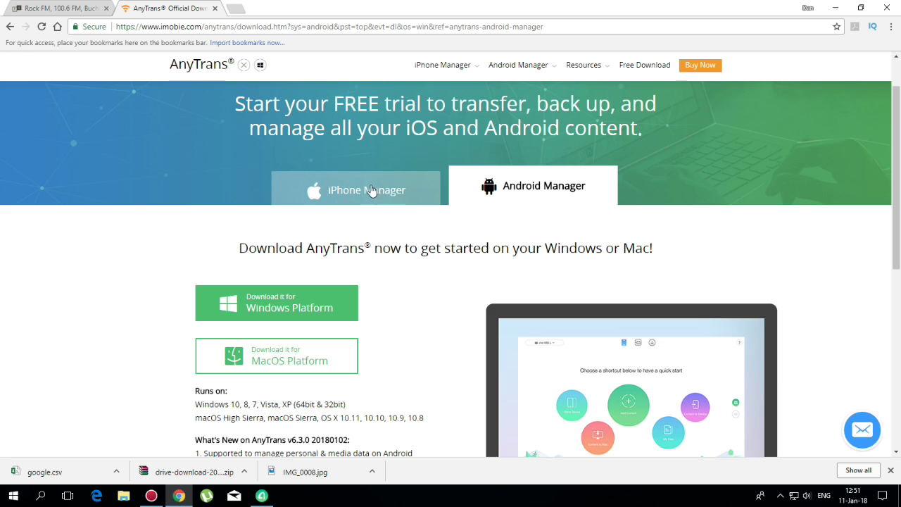
pyautogui.scroll(-2, 399, 195)
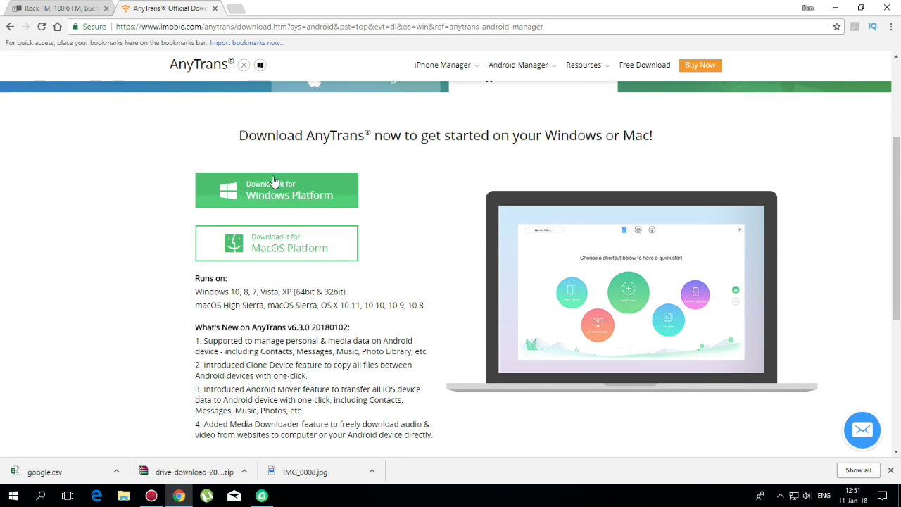
pyautogui.scroll(-1, 331, 202)
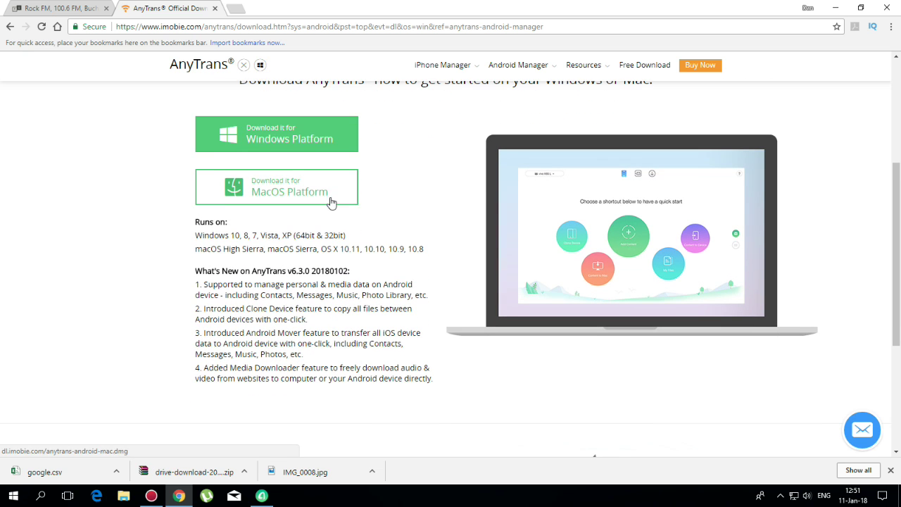
pyautogui.scroll(-3, 418, 197)
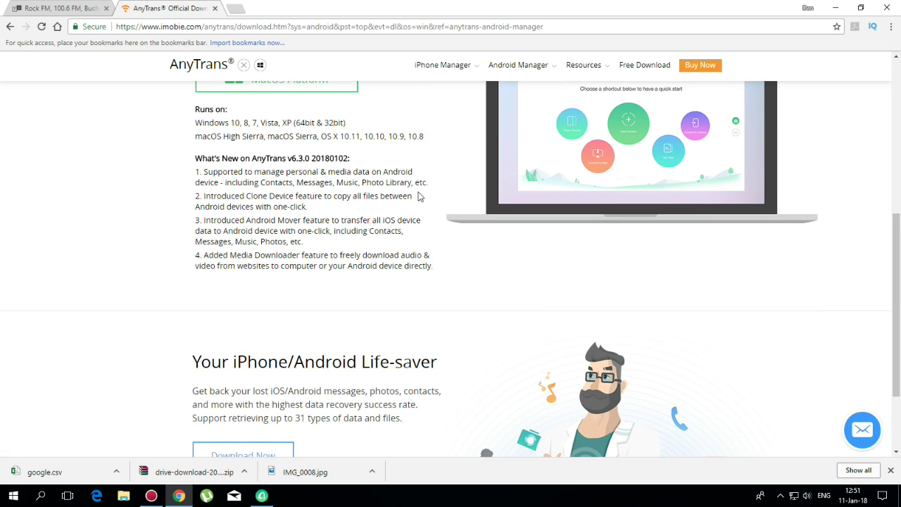
pyautogui.scroll(-1, 422, 201)
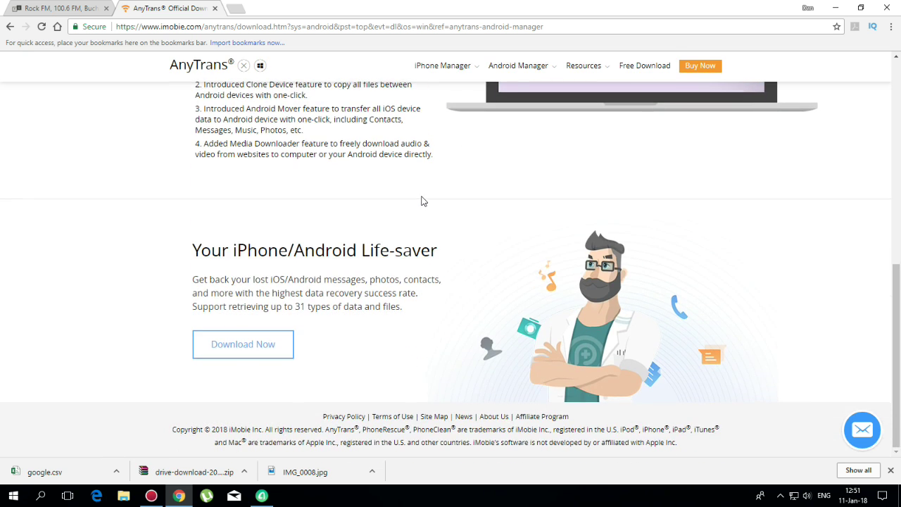
pyautogui.click(835, 7)
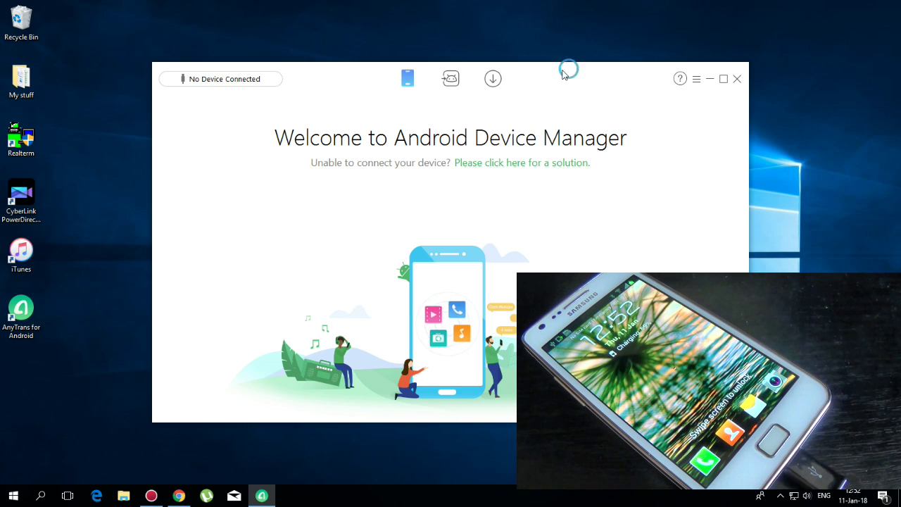
# - Drag the AnyTrans window by its title bar to the upper-left of the screen
pyautogui.moveTo(569, 74); pyautogui.dragTo(425, 16)
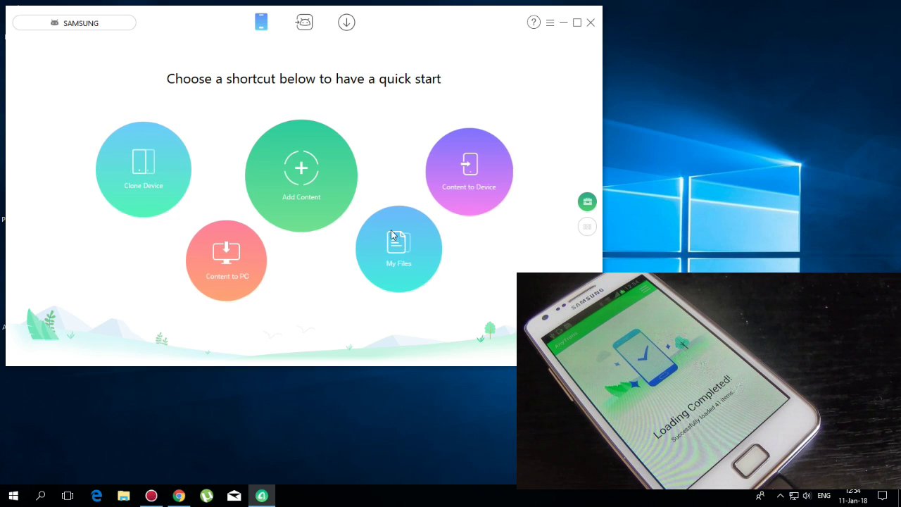
# - Export Music, Photo Library and Contacts to the PC without Ringtones and Apps, then view the exported files
pyautogui.click(233, 257)
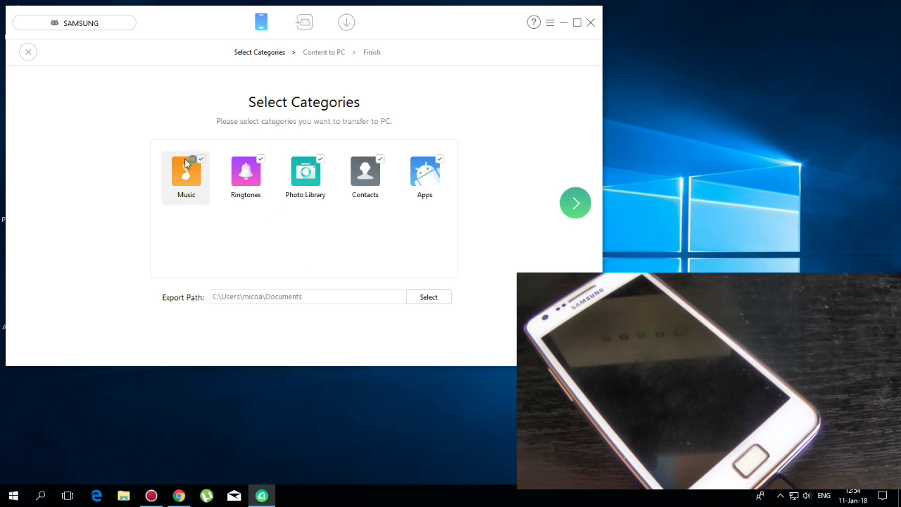
pyautogui.click(261, 160)
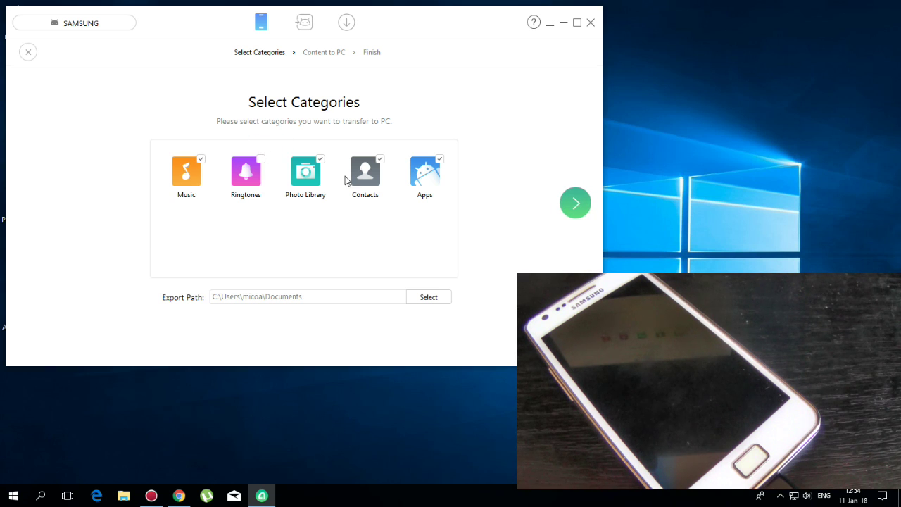
pyautogui.click(439, 162)
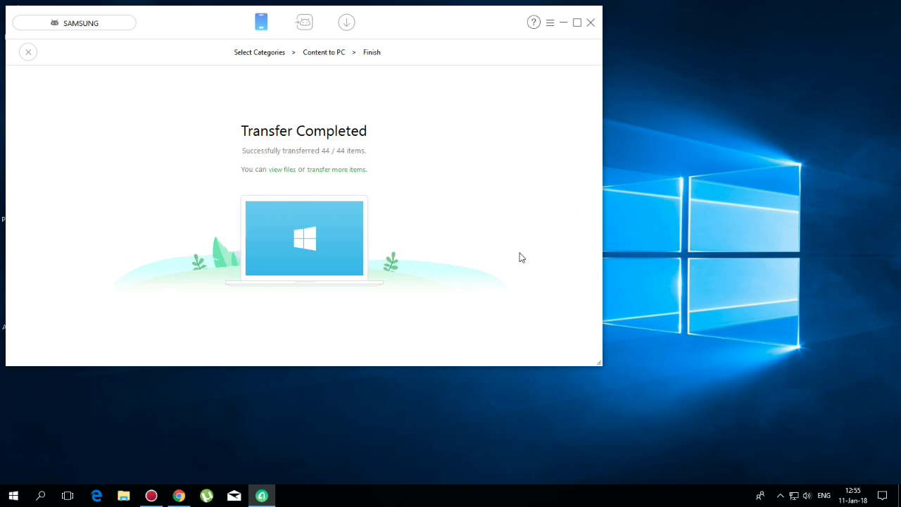
pyautogui.click(288, 170)
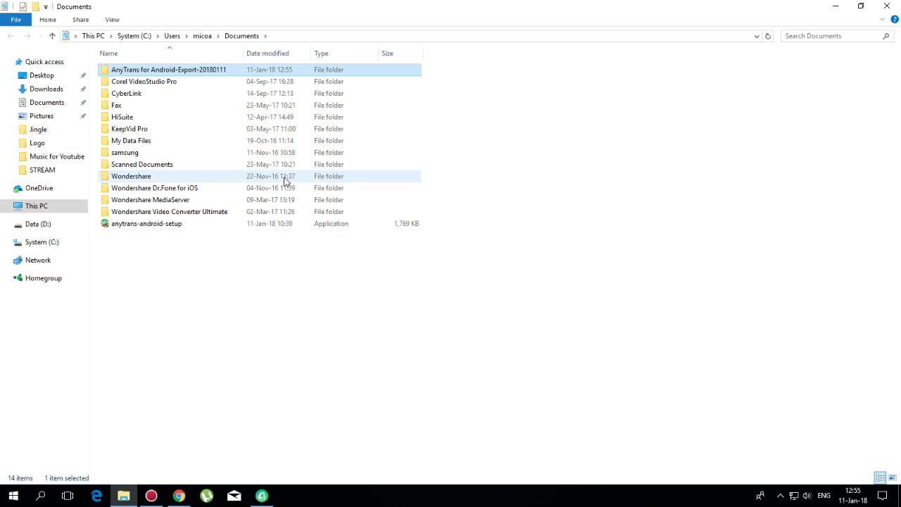
pyautogui.doubleClick(195, 73)
pyautogui.doubleClick(134, 69)
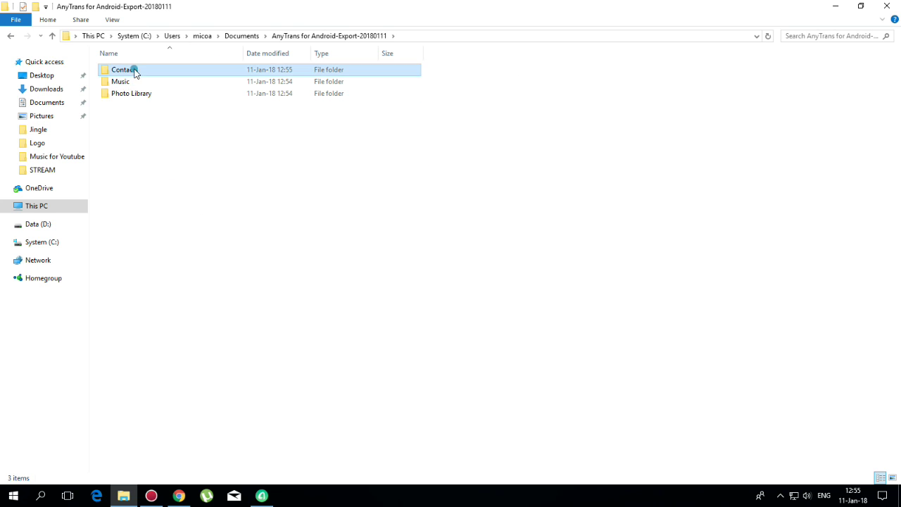
pyautogui.doubleClick(140, 71)
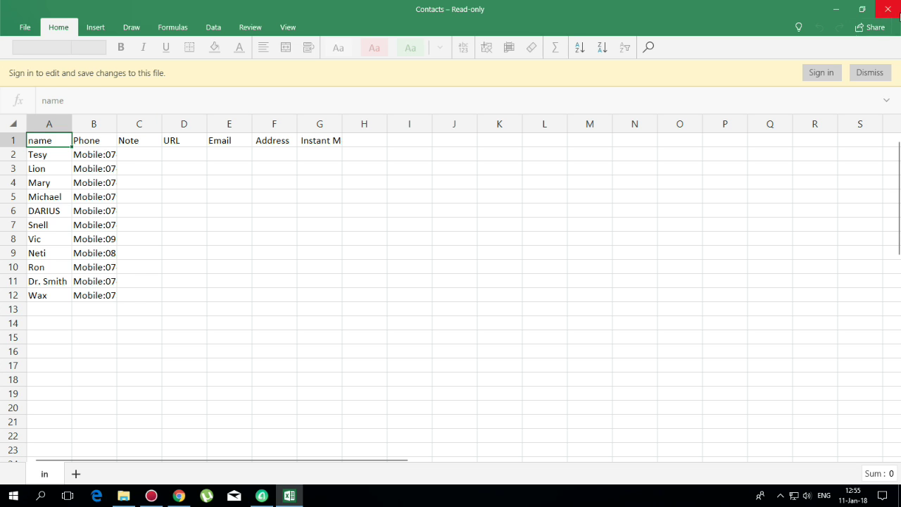
pyautogui.click(888, 9)
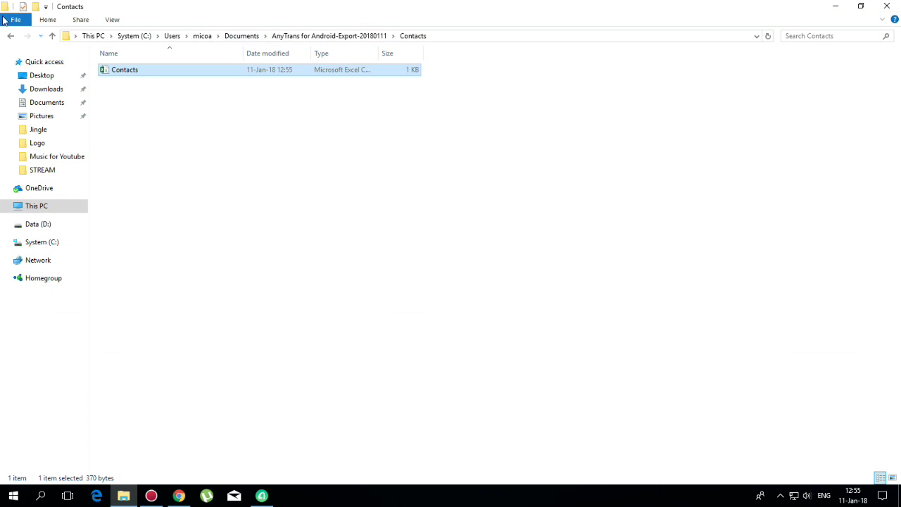
pyautogui.click(50, 36)
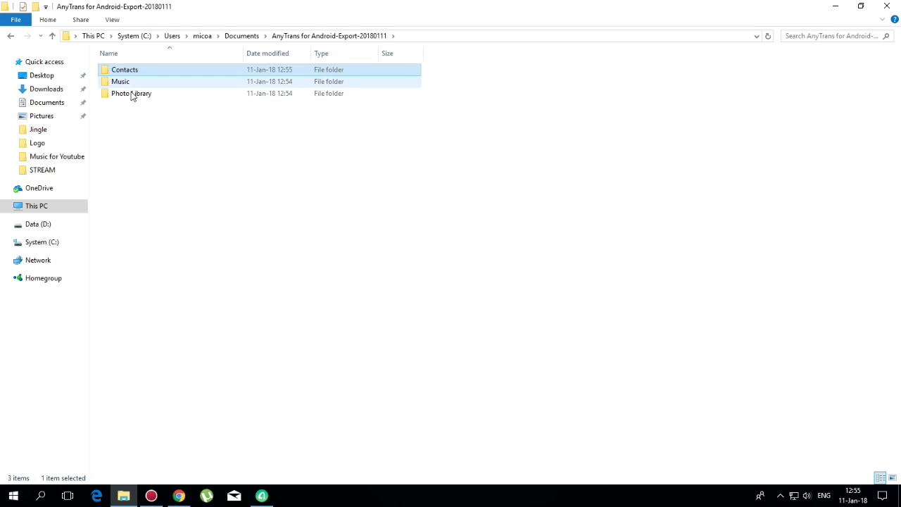
pyautogui.click(131, 94)
pyautogui.doubleClick(130, 93)
pyautogui.doubleClick(124, 72)
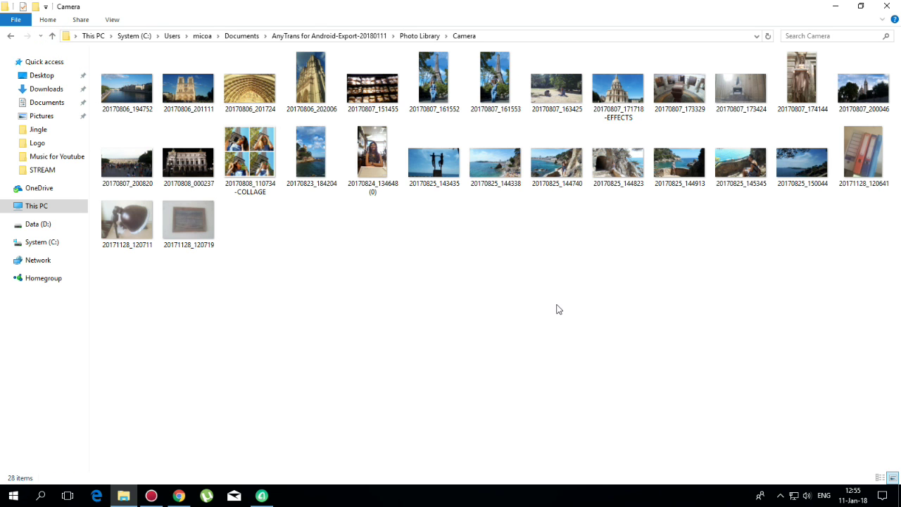
pyautogui.click(53, 36)
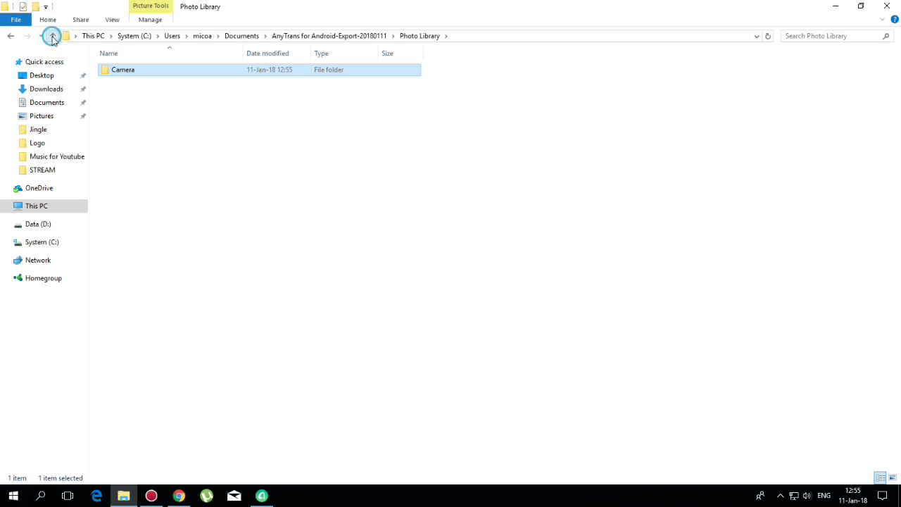
pyautogui.click(52, 35)
pyautogui.doubleClick(121, 81)
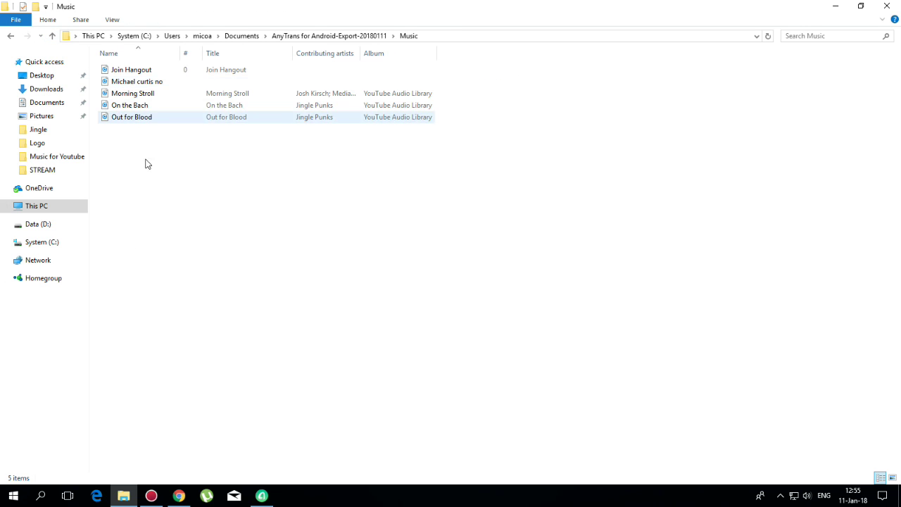
pyautogui.moveTo(181, 47); pyautogui.dragTo(208, 47)
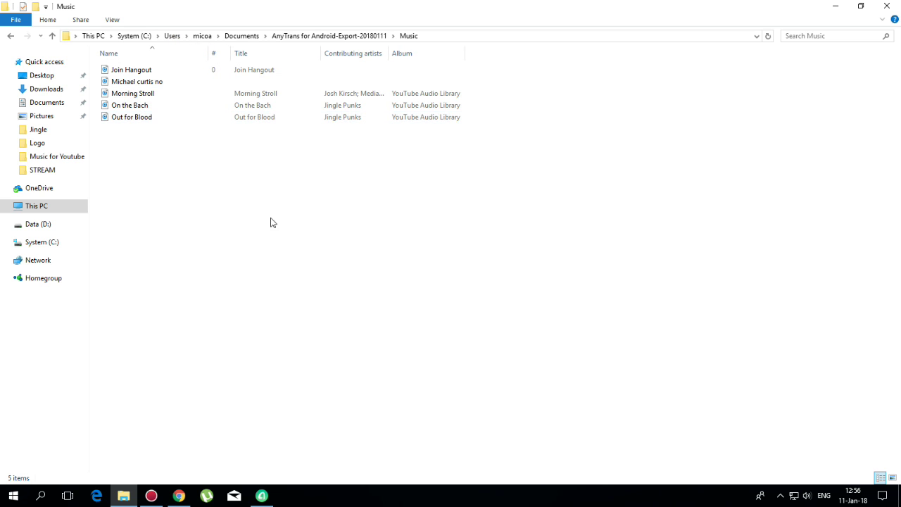
pyautogui.click(887, 7)
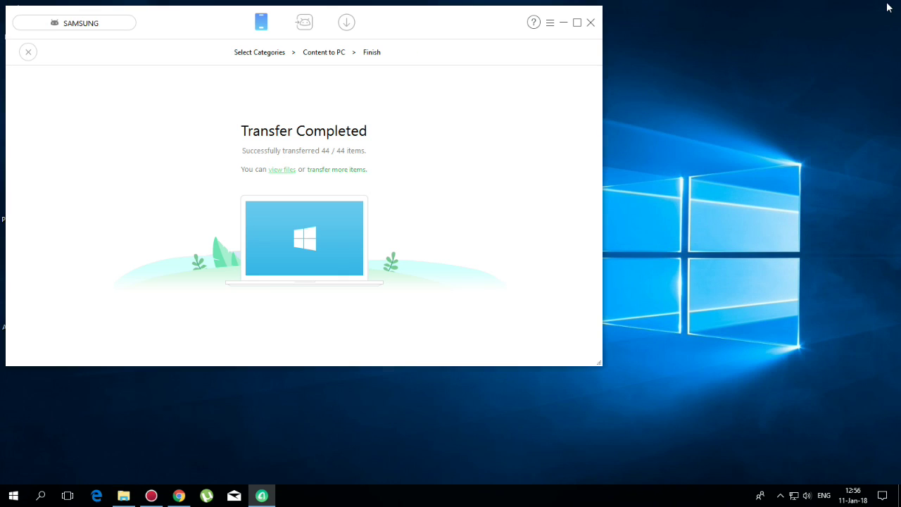
# - Close the completed transfer, try Clone Device, and dismiss the two-devices-needed warning
pyautogui.click(29, 54)
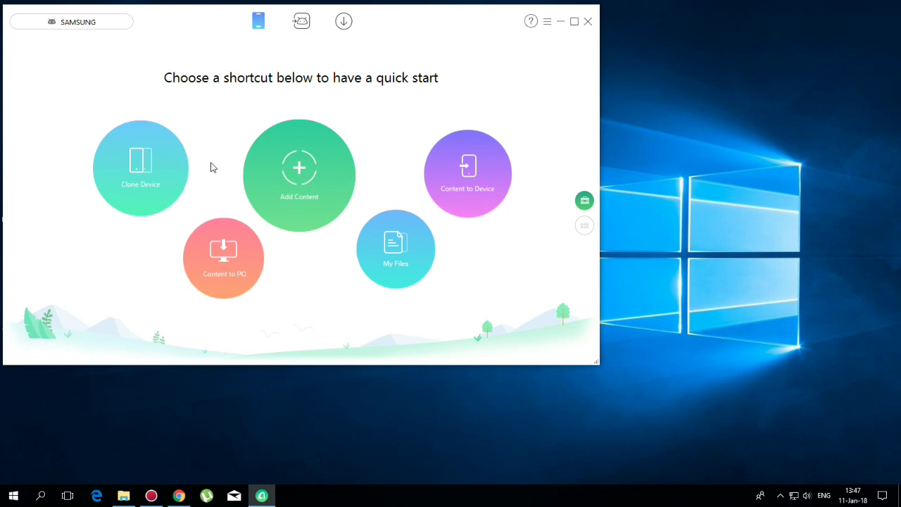
pyautogui.click(148, 172)
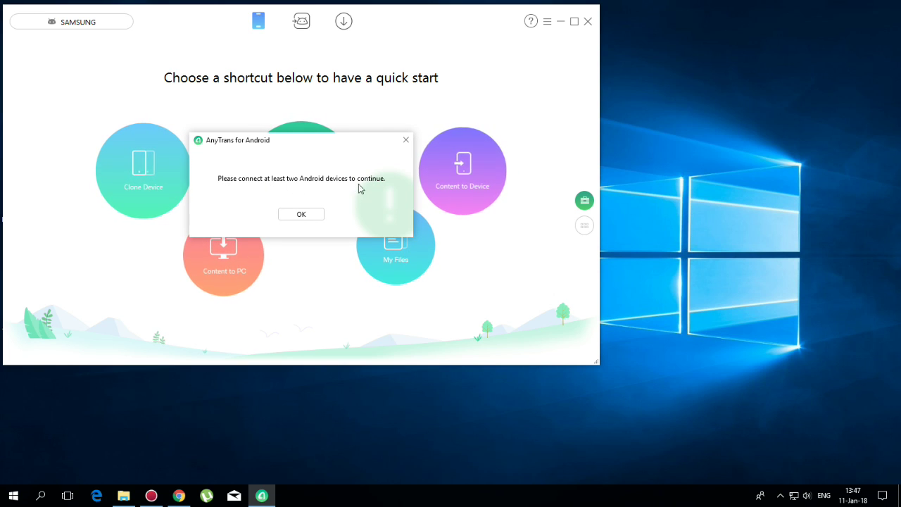
pyautogui.click(405, 140)
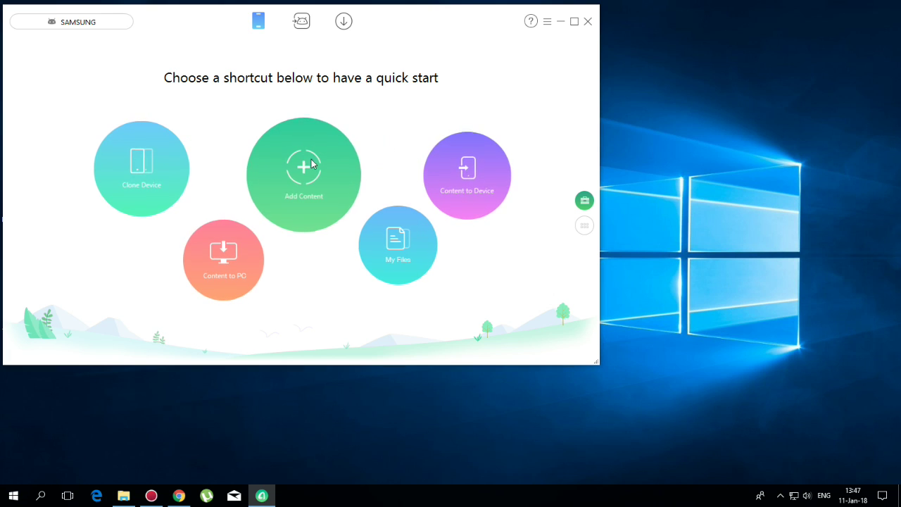
# - Add Kalimba.mp3 from Sample Music to the SAMSUNG phone and close the completion screen
pyautogui.click(302, 180)
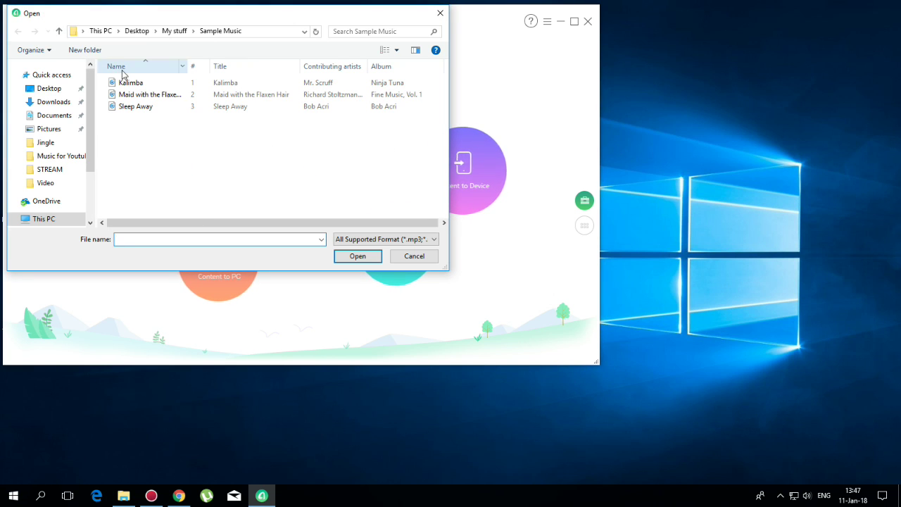
pyautogui.click(141, 83)
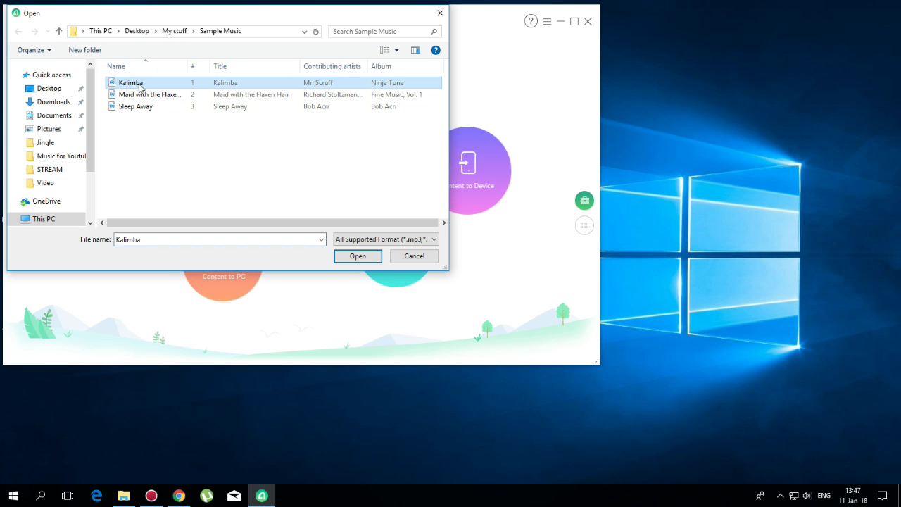
pyautogui.click(357, 257)
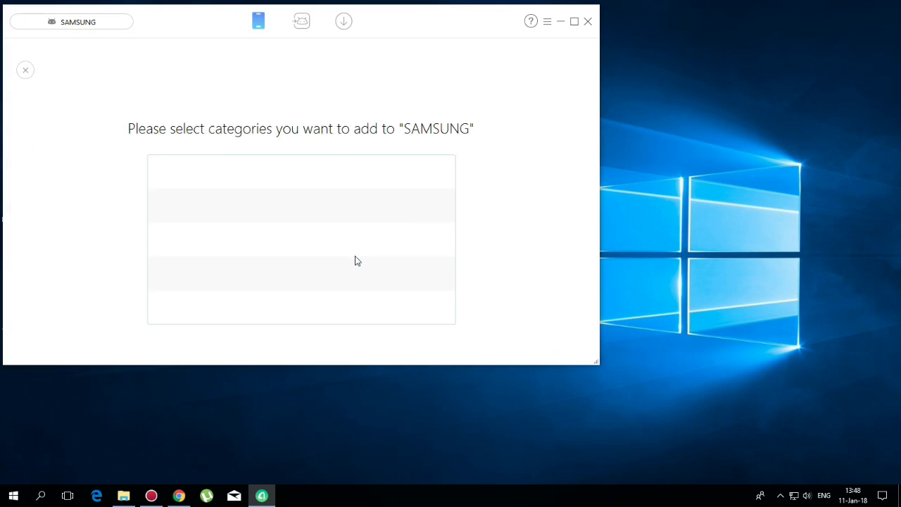
pyautogui.click(559, 202)
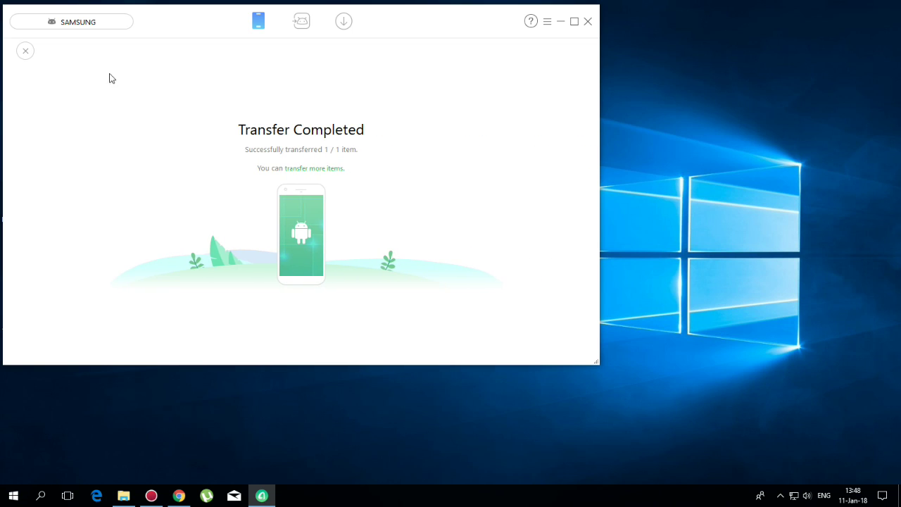
pyautogui.click(24, 52)
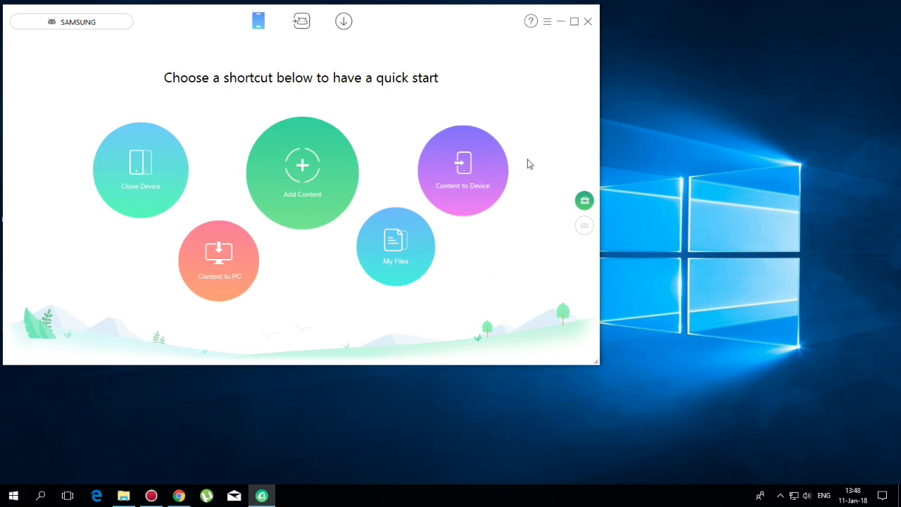
pyautogui.click(475, 167)
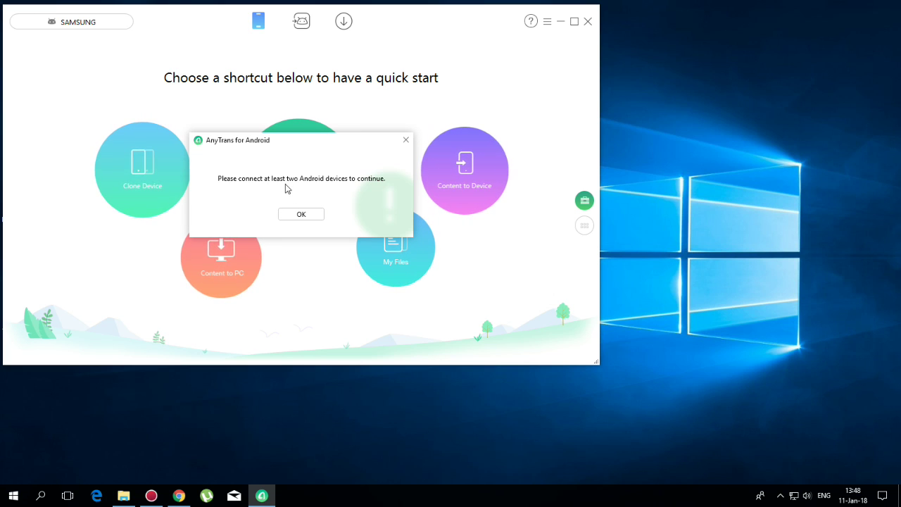
pyautogui.click(305, 216)
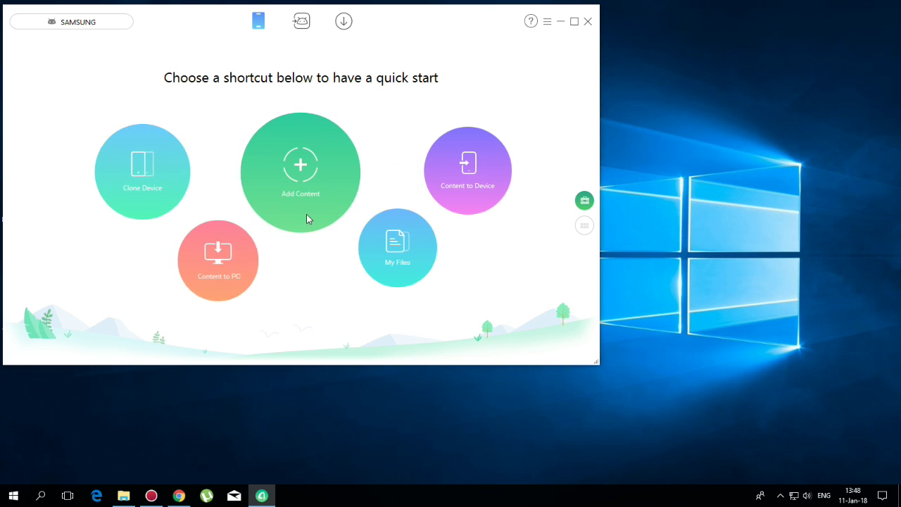
pyautogui.click(405, 245)
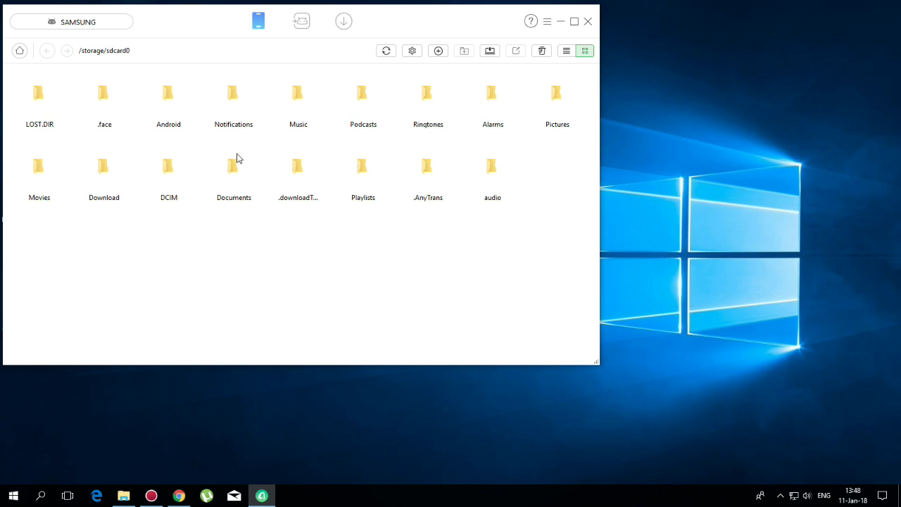
pyautogui.click(20, 51)
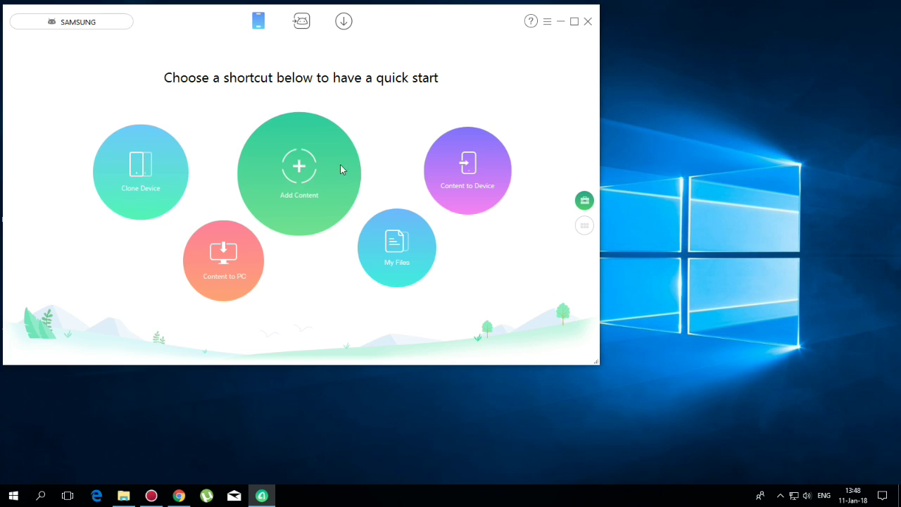
pyautogui.click(585, 226)
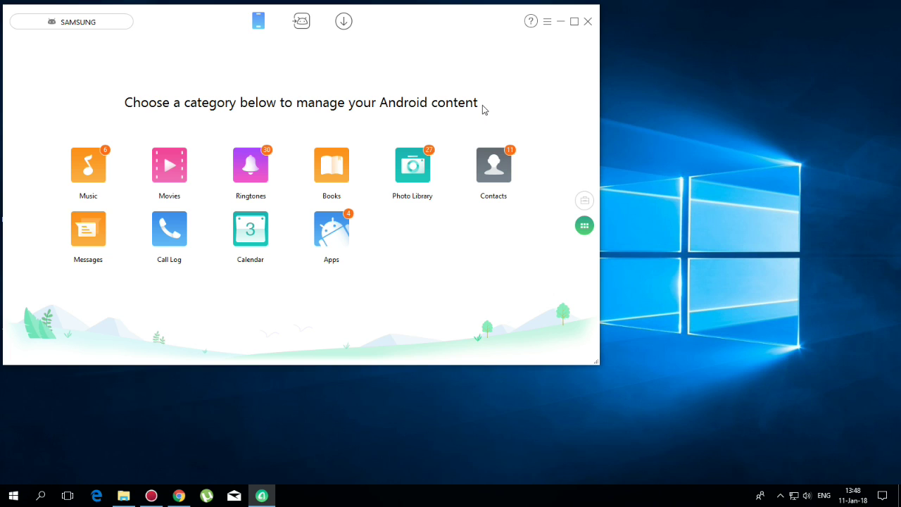
# - Permanently delete the first Camera photo in Photo Library, leaving 26, and return to categories
pyautogui.click(419, 156)
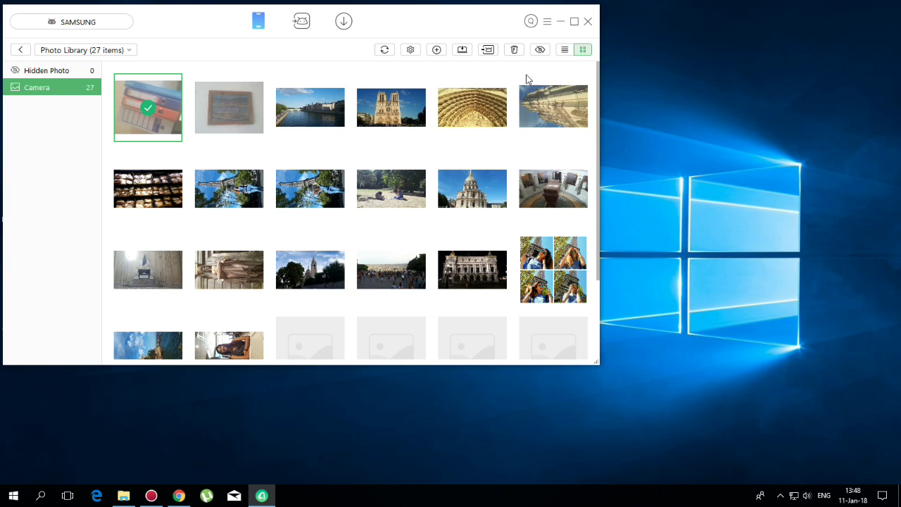
pyautogui.click(514, 50)
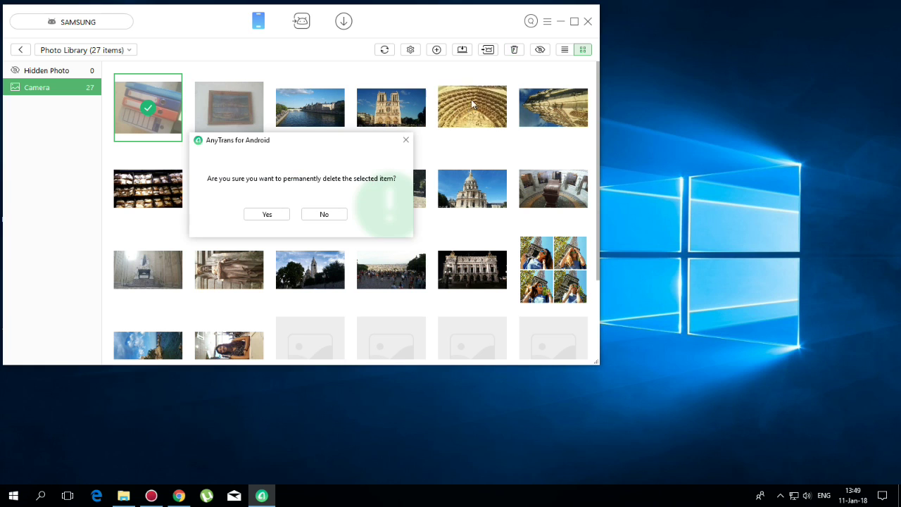
pyautogui.click(281, 216)
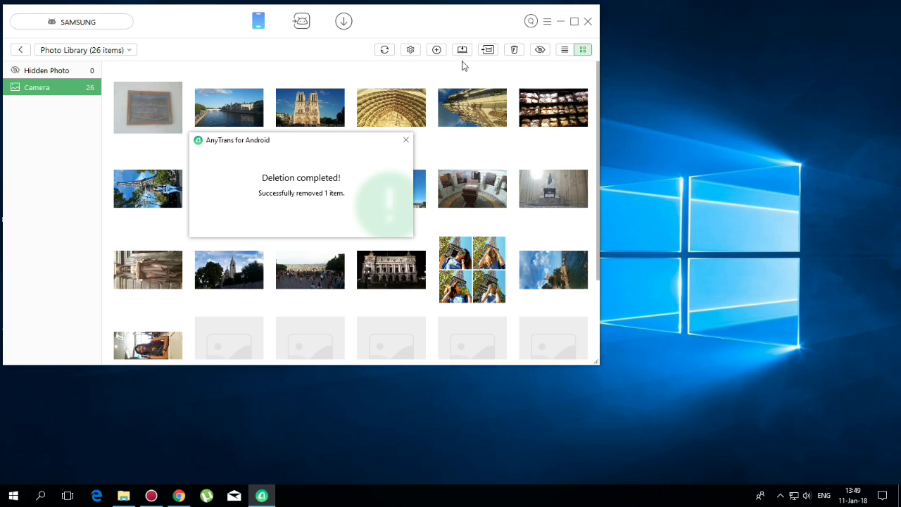
pyautogui.click(404, 142)
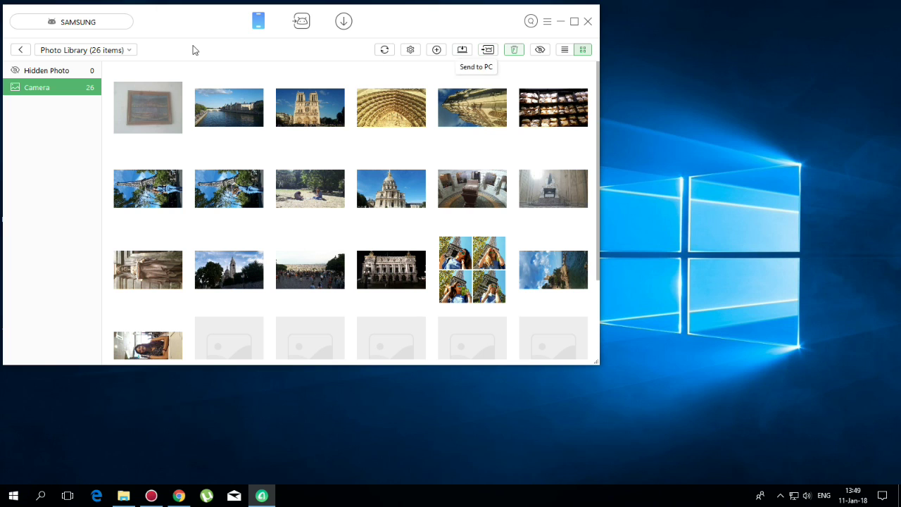
pyautogui.click(21, 49)
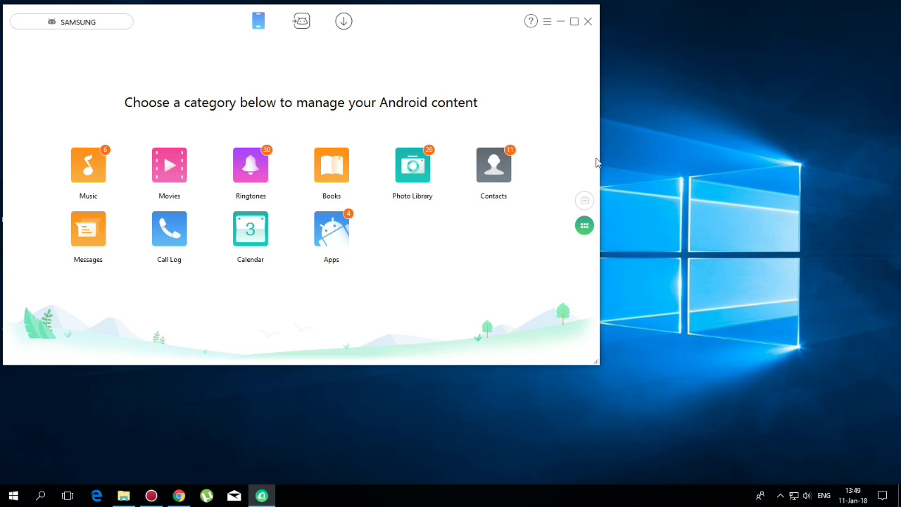
pyautogui.click(476, 154)
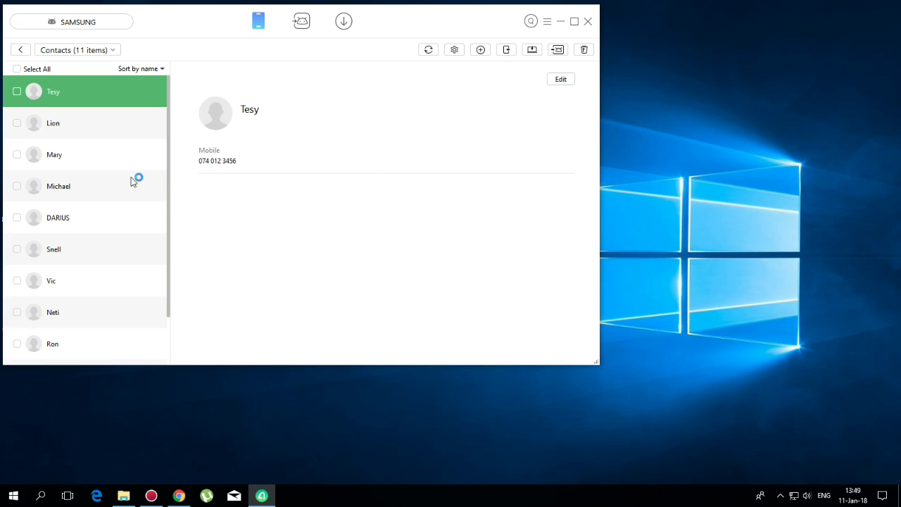
pyautogui.click(20, 50)
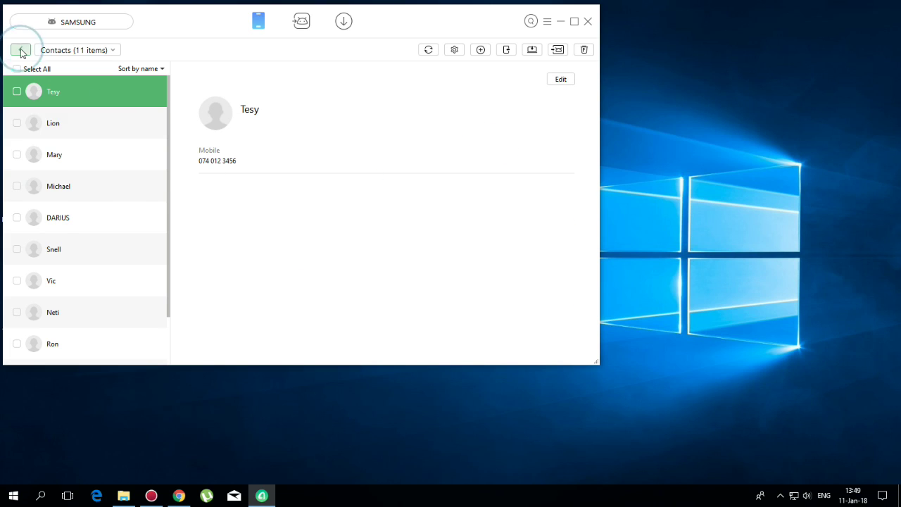
pyautogui.click(92, 164)
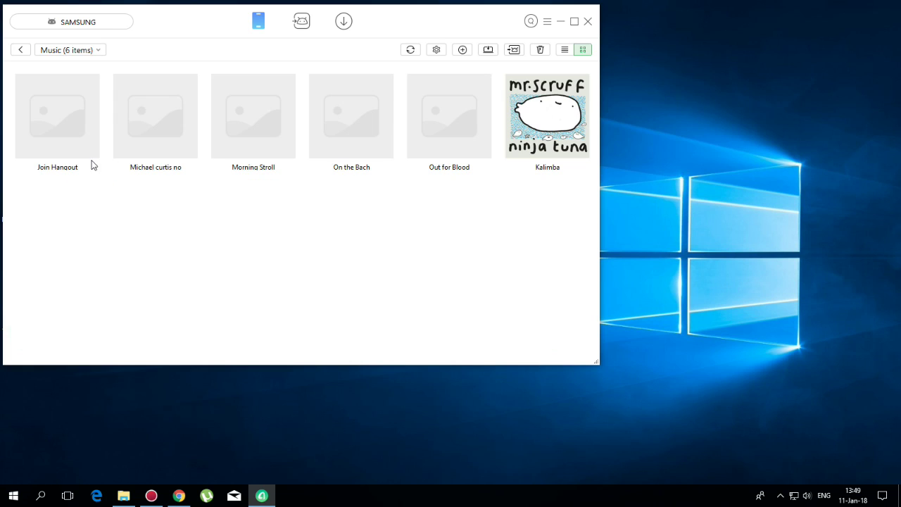
pyautogui.click(21, 53)
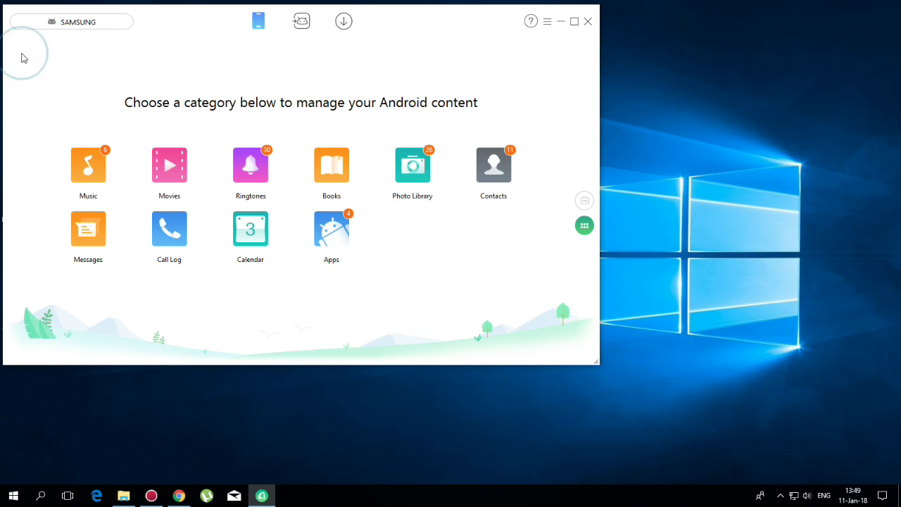
pyautogui.click(302, 22)
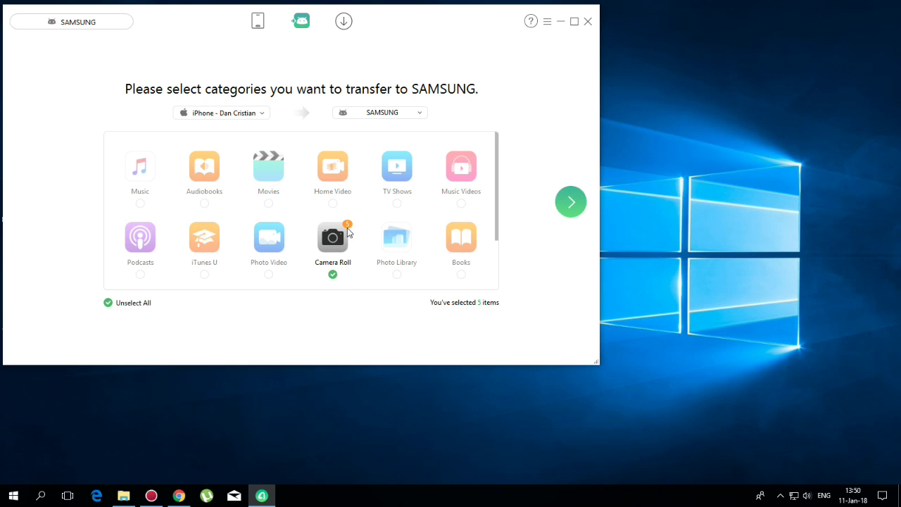
# - Transfer the 5 Camera Roll items from iPhone to SAMSUNG and close the completion screen
pyautogui.click(572, 203)
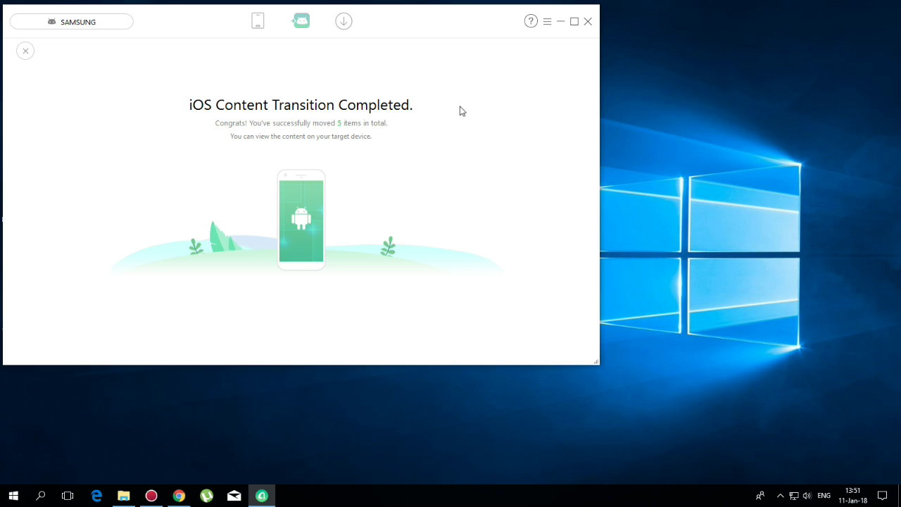
pyautogui.click(27, 53)
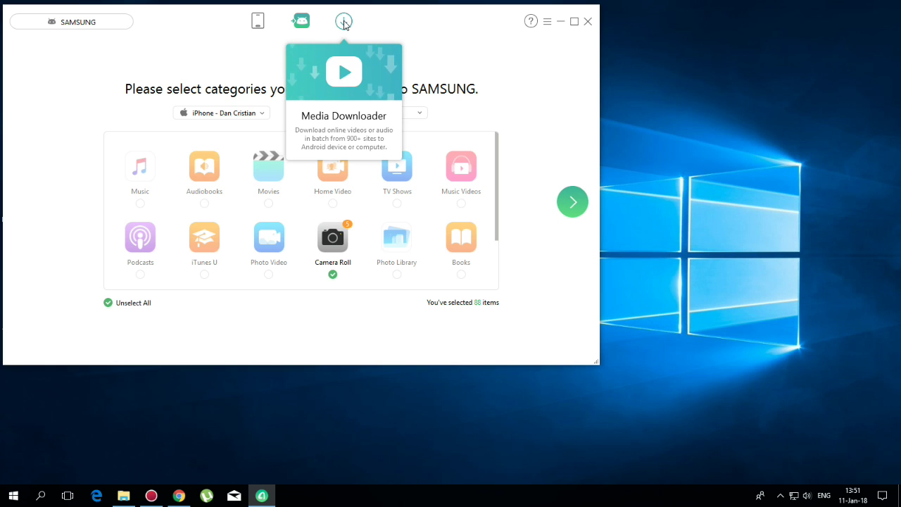
# - Open the Media Downloader from the toolbar and click into its download link field
pyautogui.click(344, 24)
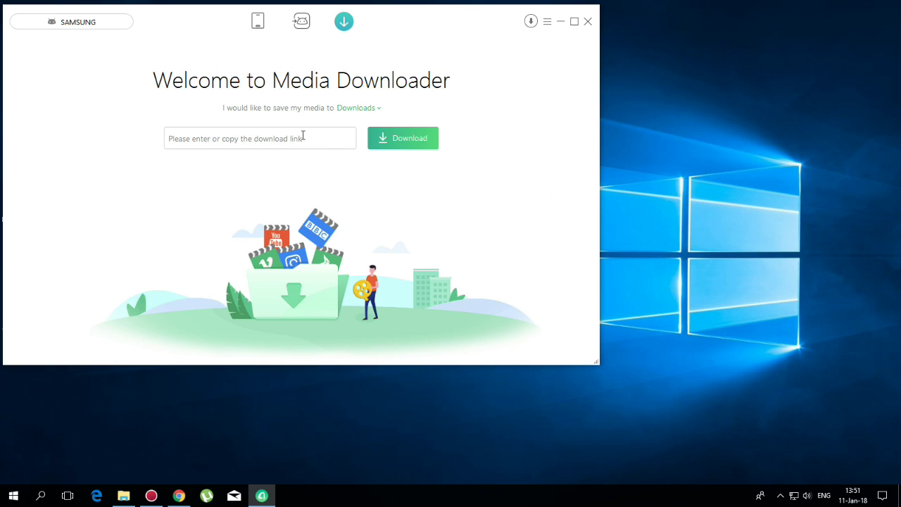
pyautogui.click(303, 135)
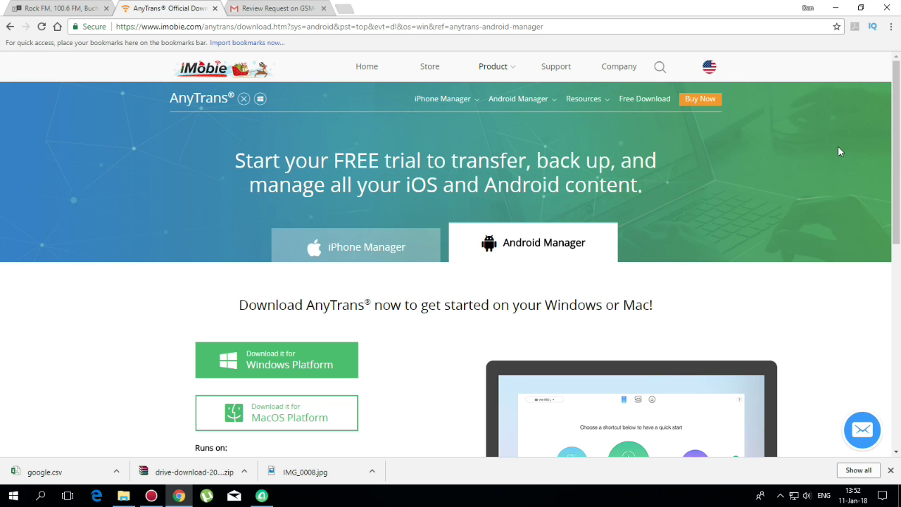
# - Scroll the download page to the Windows/macOS requirements and the AnyTrans v6.3.0 What's New list
pyautogui.scroll(-2, 839, 151)
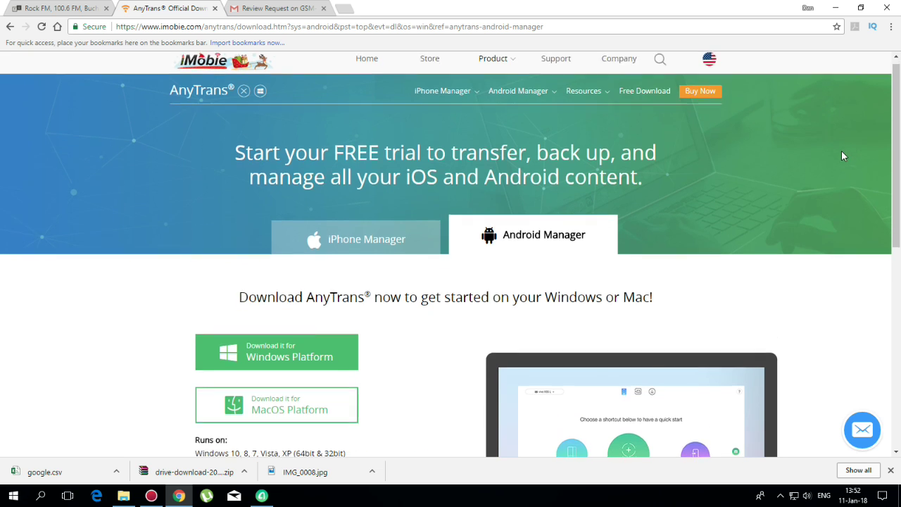
pyautogui.scroll(1, 843, 153)
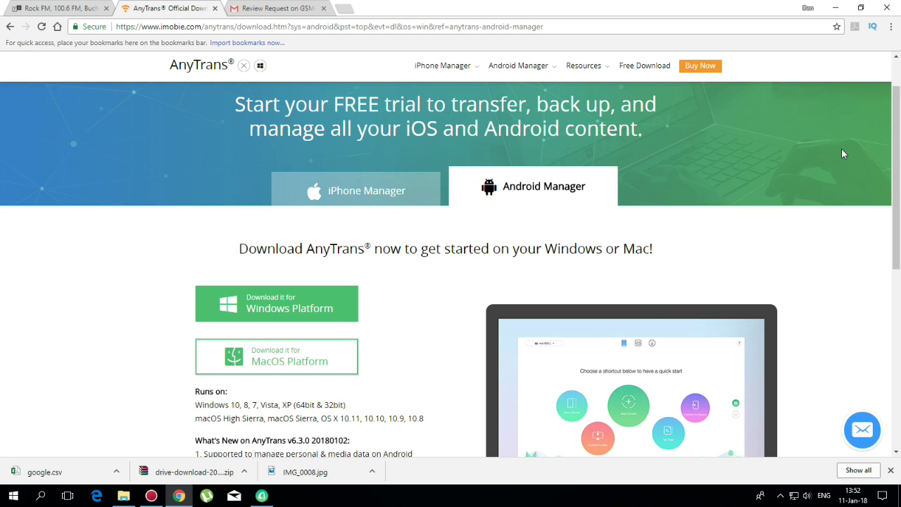
pyautogui.scroll(-2, 844, 153)
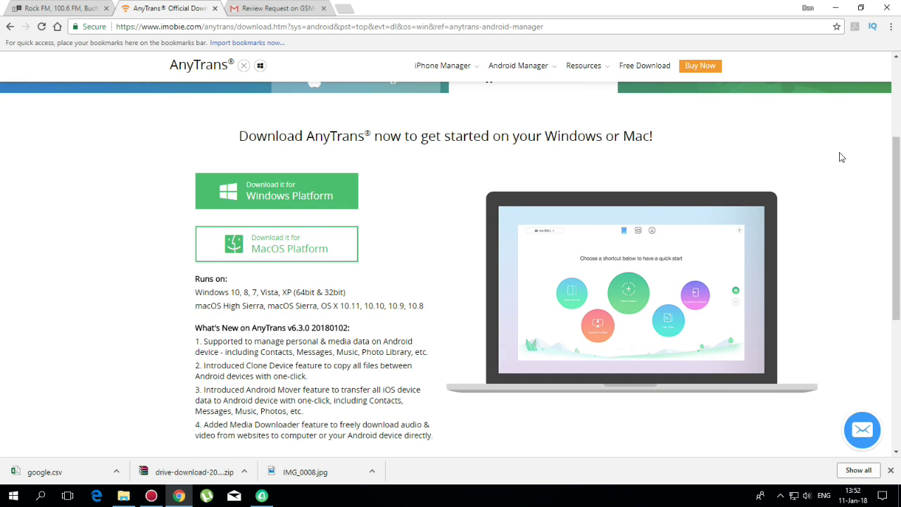